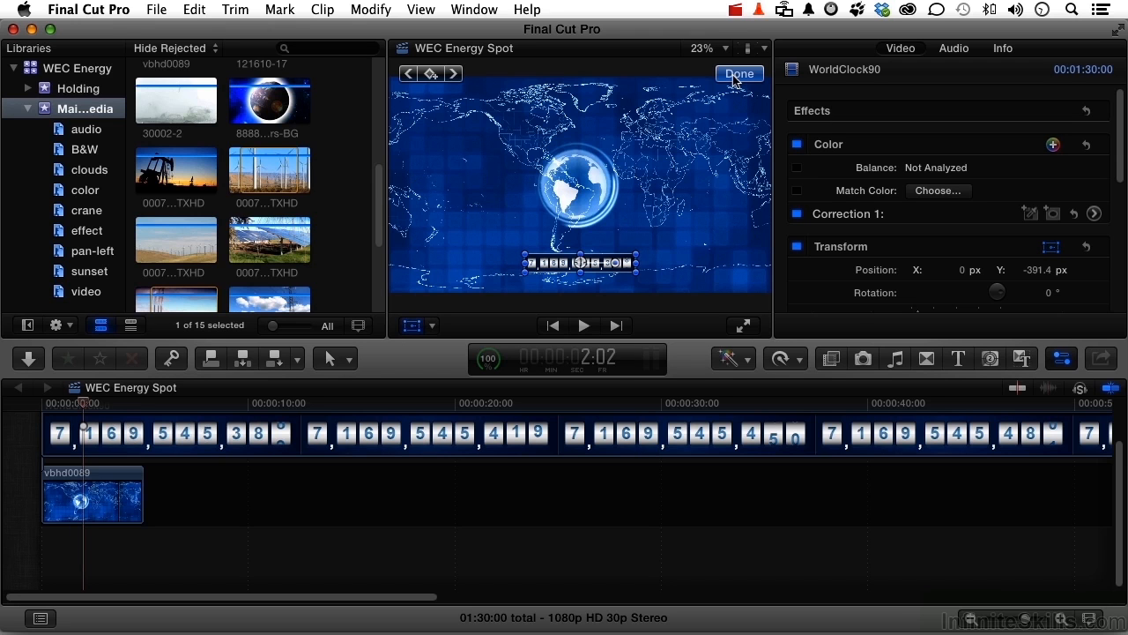
Close the counter's on-screen transform controls and toggle its Transform effect off and back on to compare.
click(738, 74)
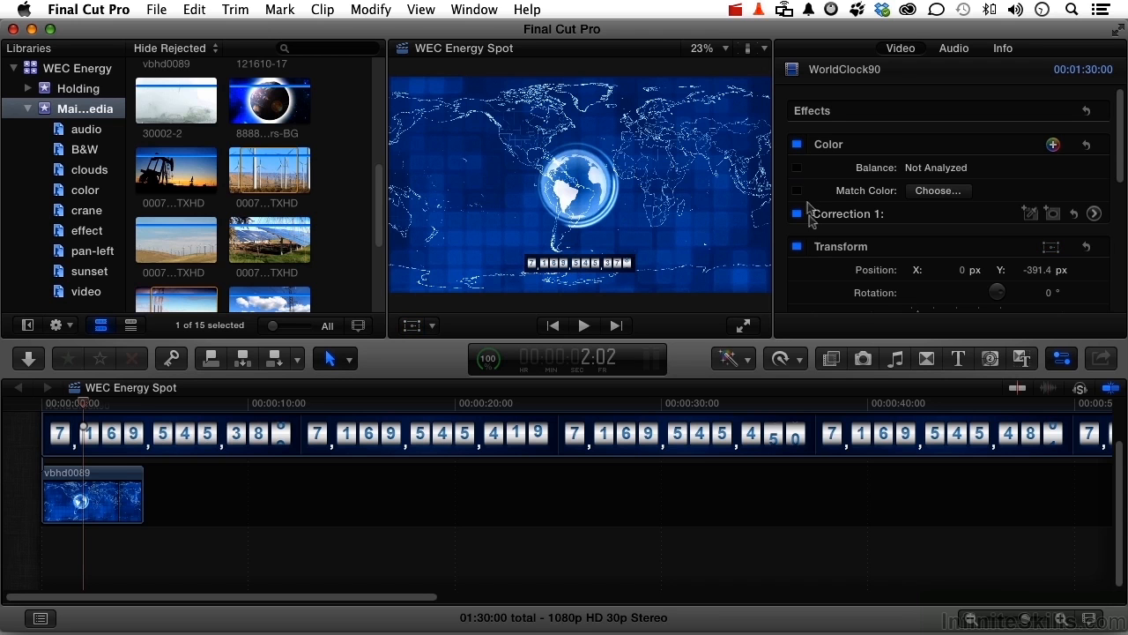
click(797, 247)
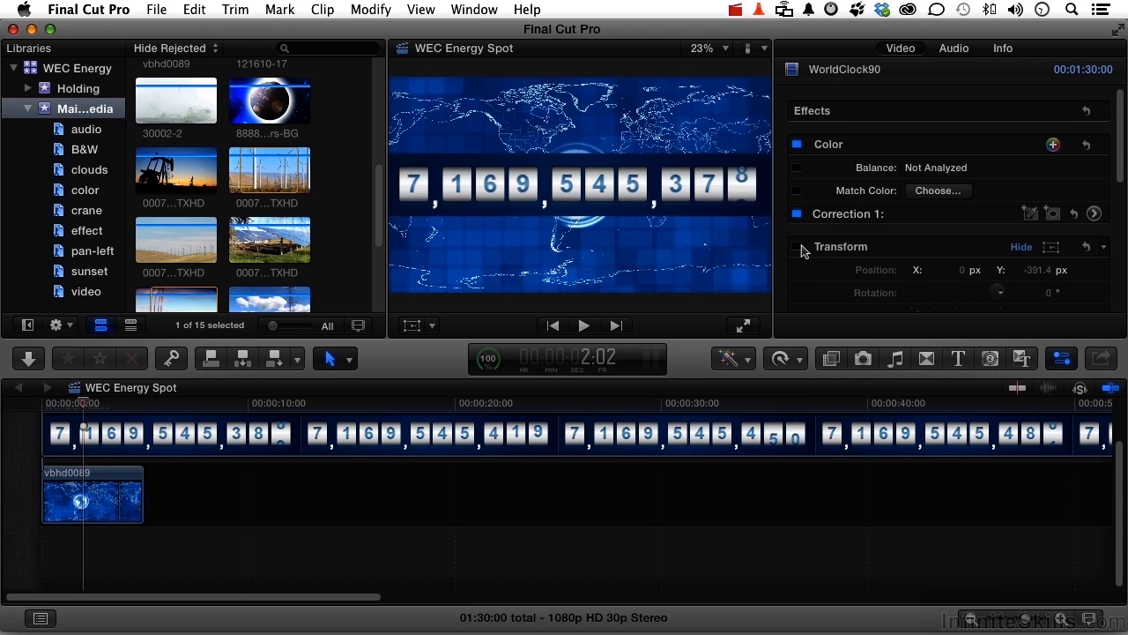
click(797, 246)
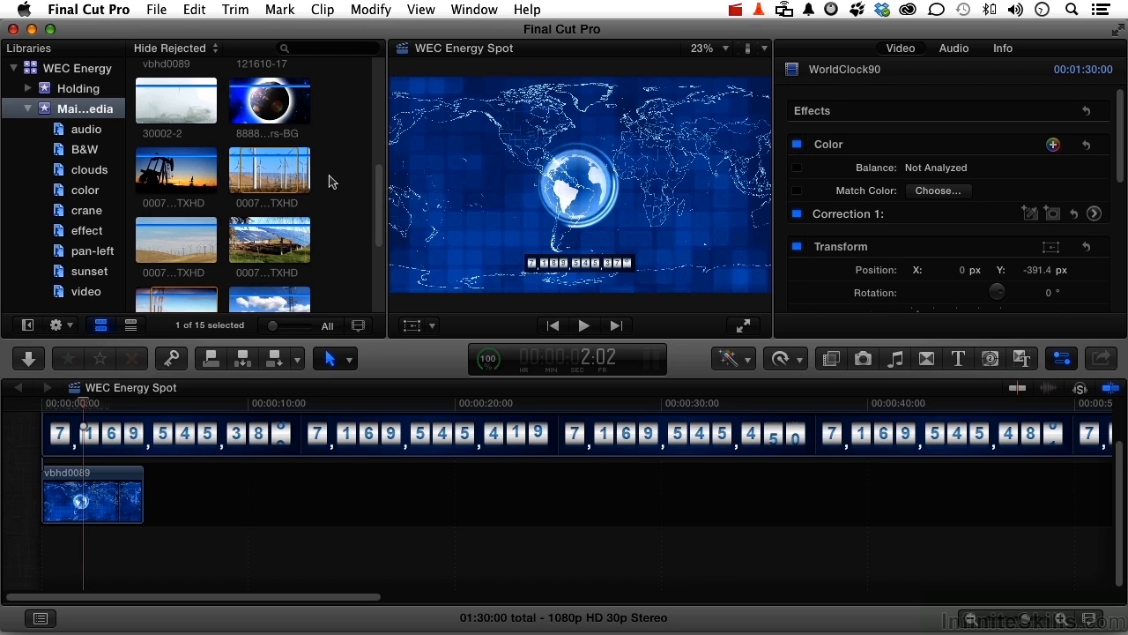
Play back the 121610-17 clip in the browser to preview it.
scroll(329, 181, up, 3)
scroll(328, 181, up, 3)
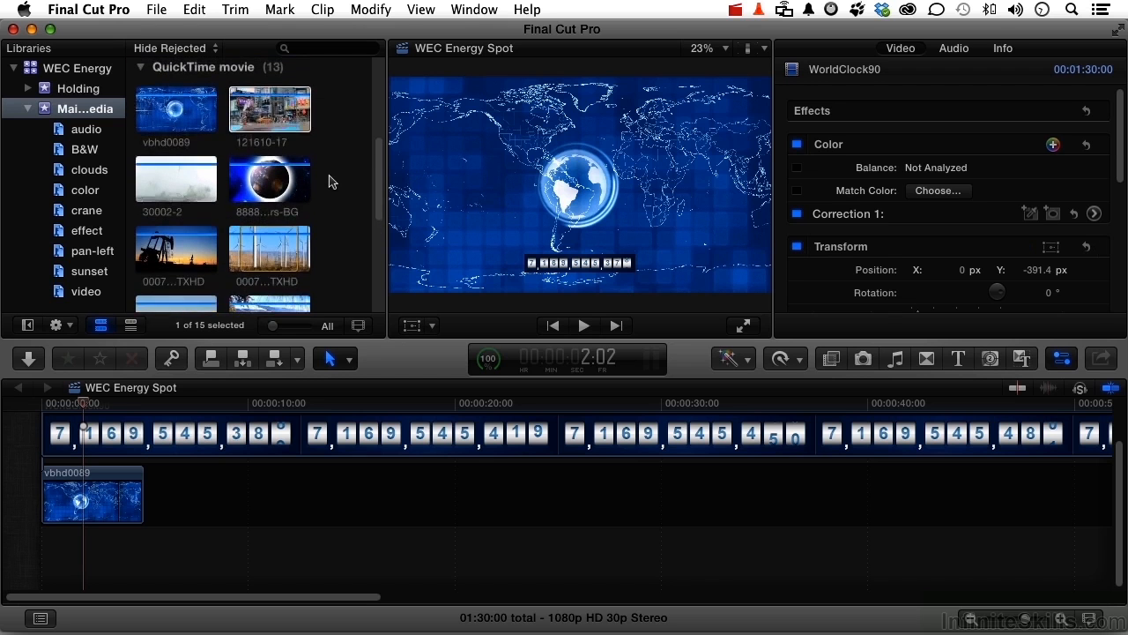
click(253, 132)
key(space)
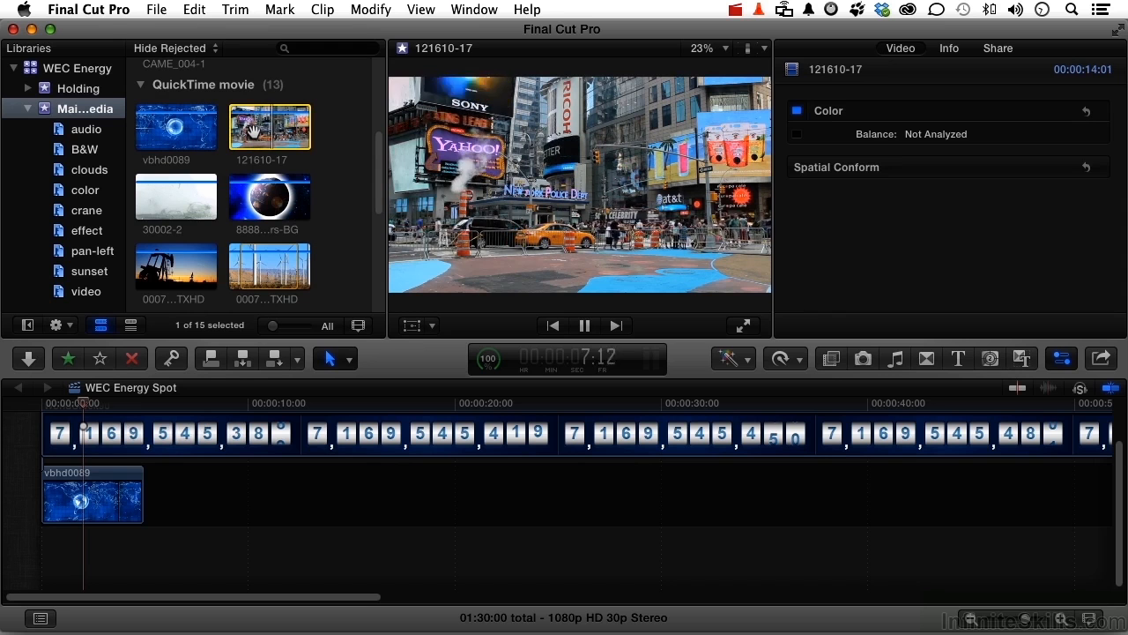
key(space)
Add the 121610-17 clip to the storyline after the vbhd0089 clip and review it in full-screen view.
drag(253, 130, 251, 497)
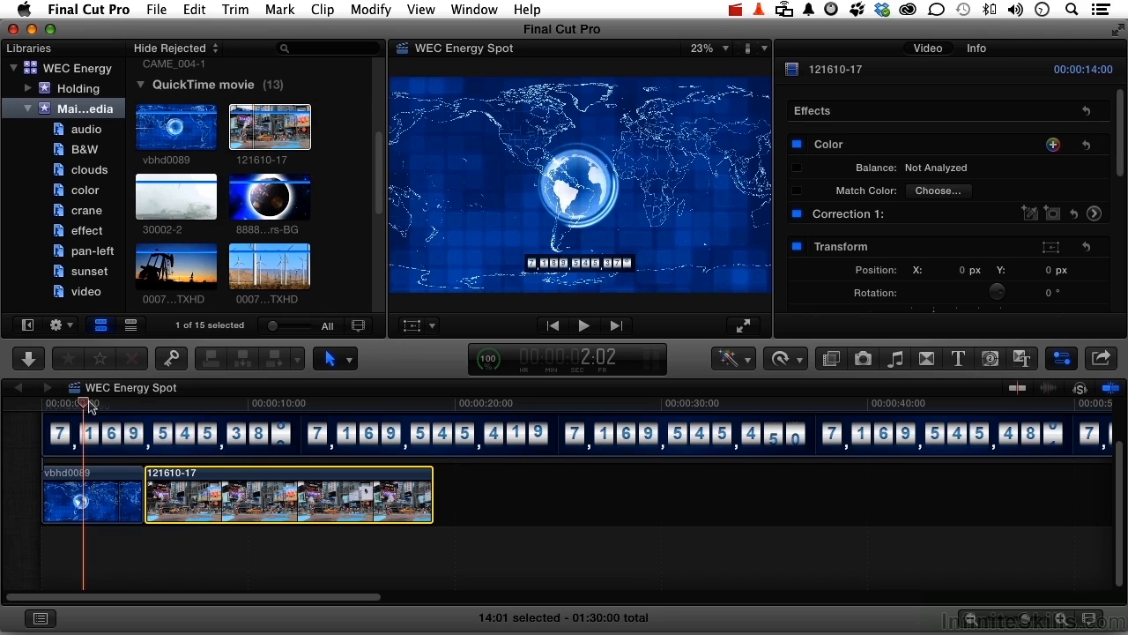
click(745, 327)
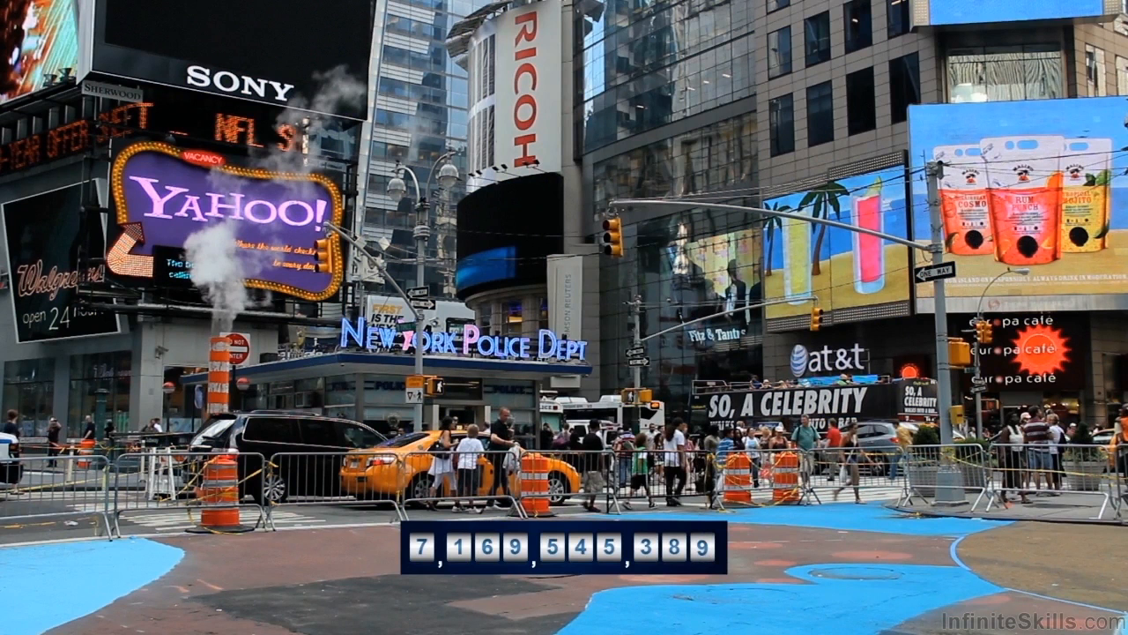
key(Escape)
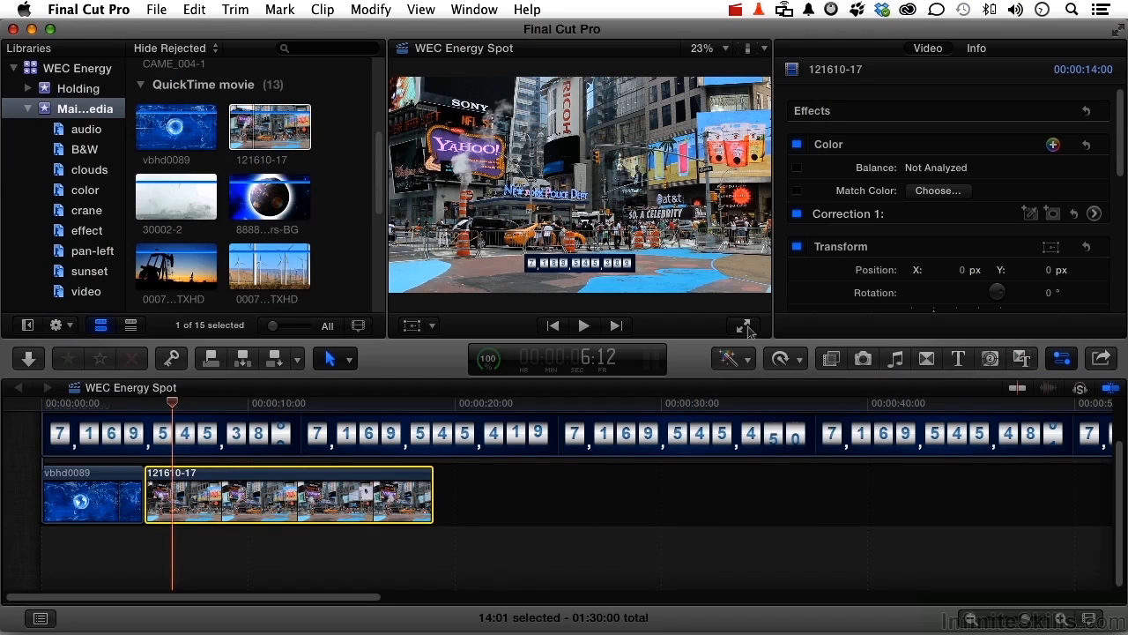
Set the 121610-17 clip's duration to 7:00.
key(ctrl+d)
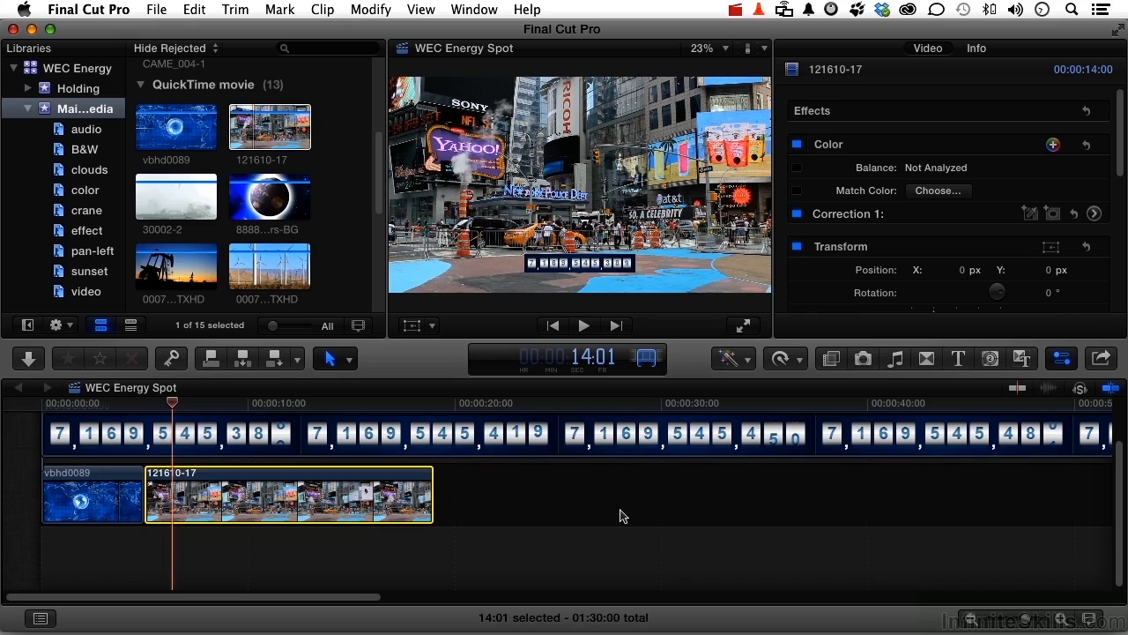
text(7:00)
key(Return)
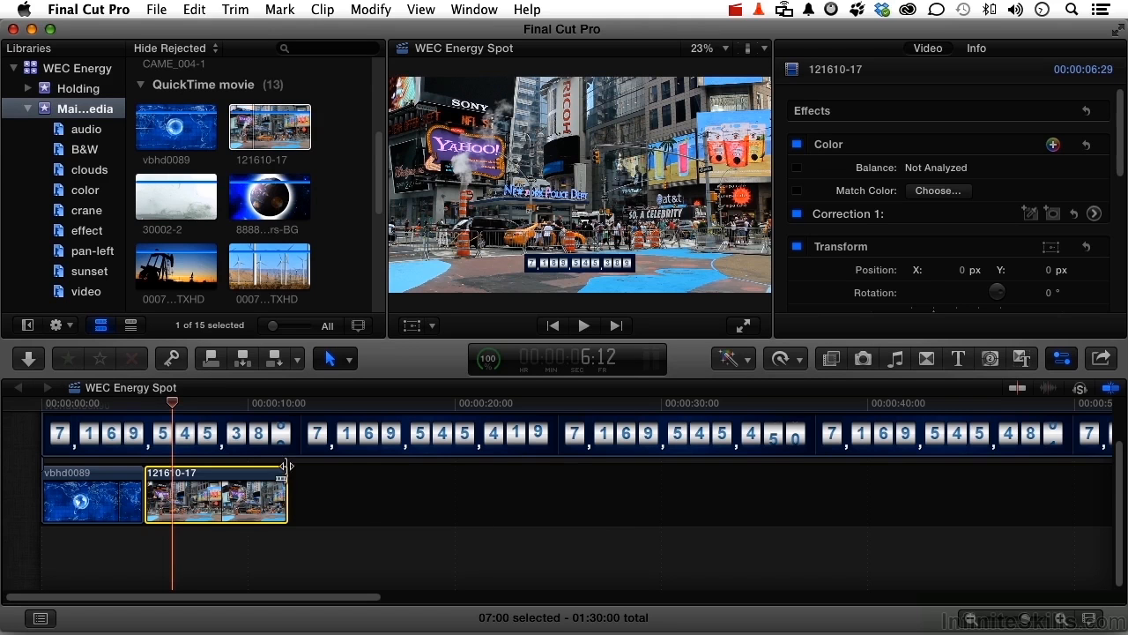
Add a freeze frame at the 5-second mark at the start of the 121610-17 clip.
drag(171, 406, 144, 406)
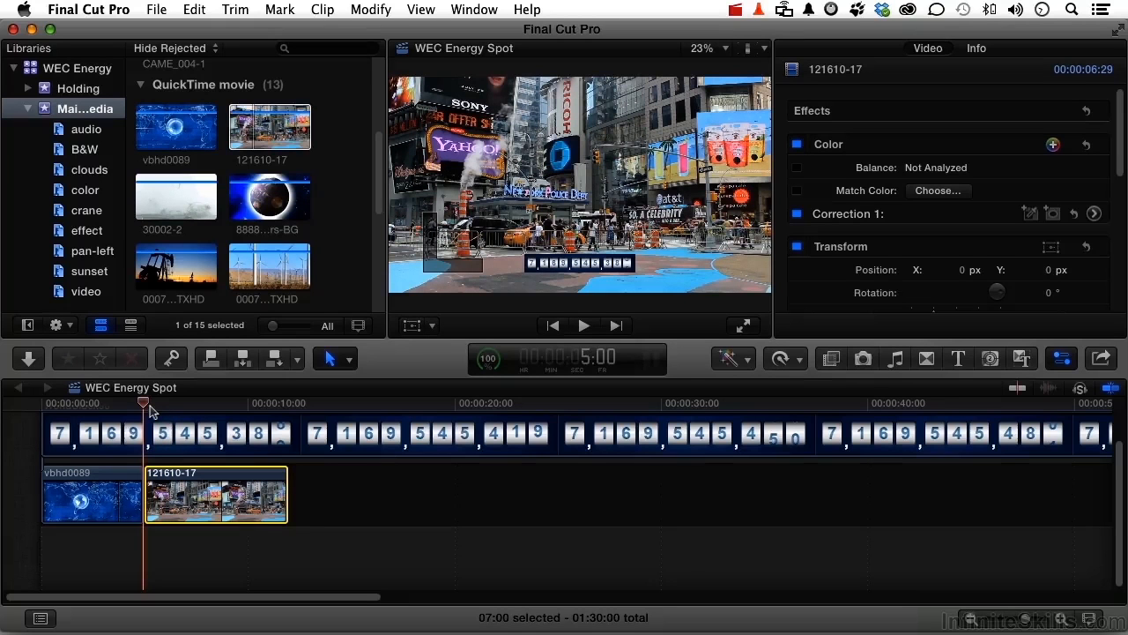
click(191, 9)
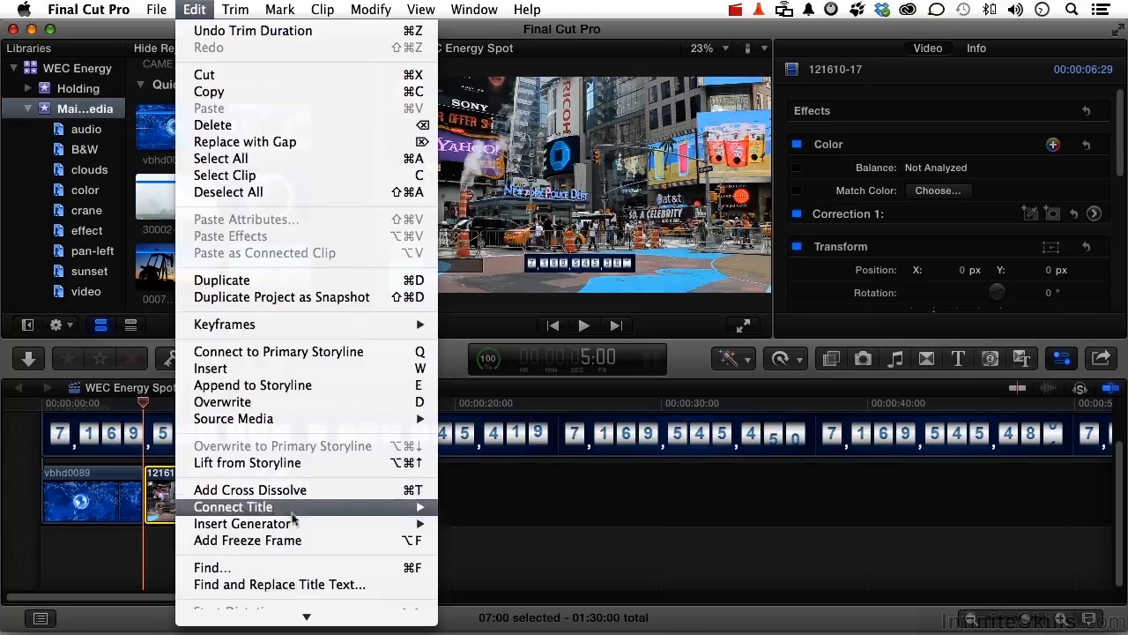
click(293, 540)
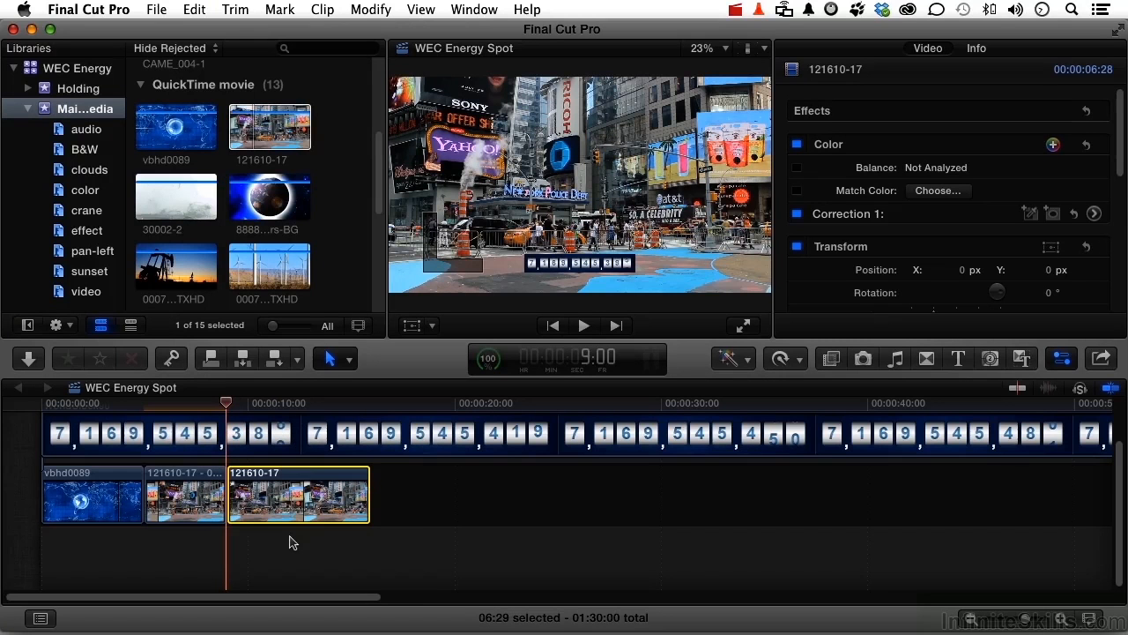
Set the freeze frame's duration to 3:00.
click(194, 507)
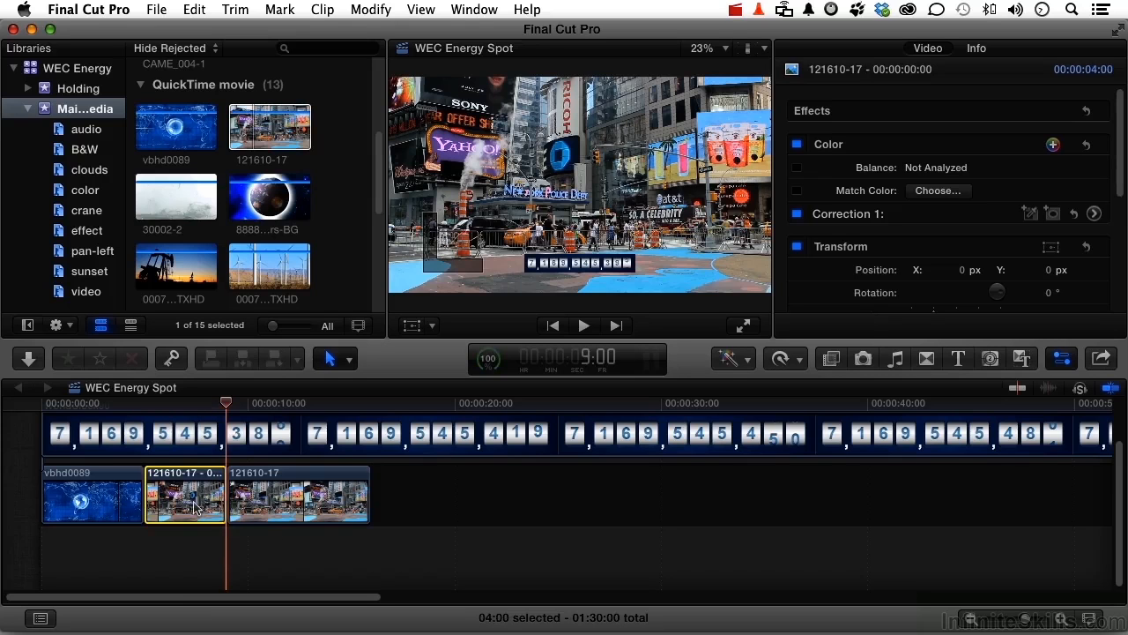
key(ctrl+d)
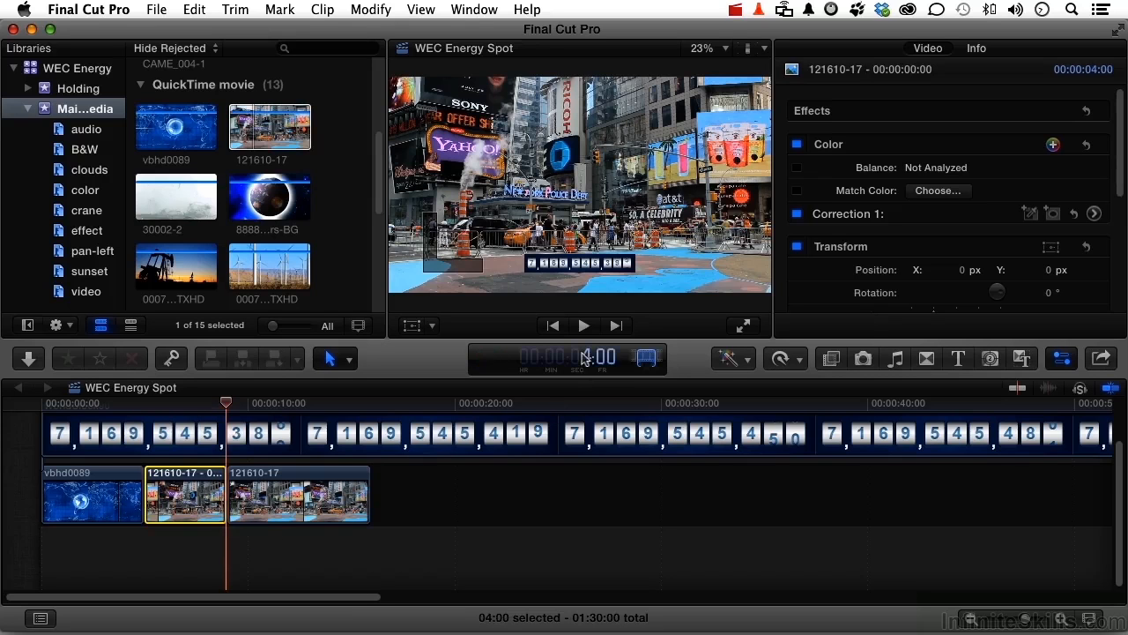
text(100300)
key(Return)
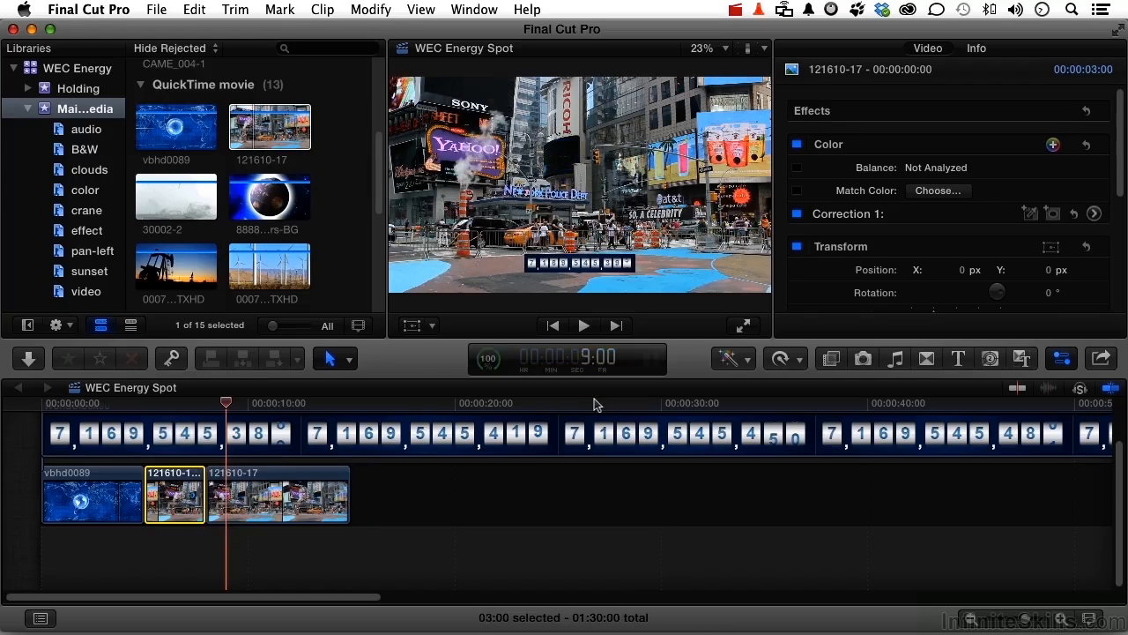
Play the edit from the beginning in full-screen view.
click(84, 404)
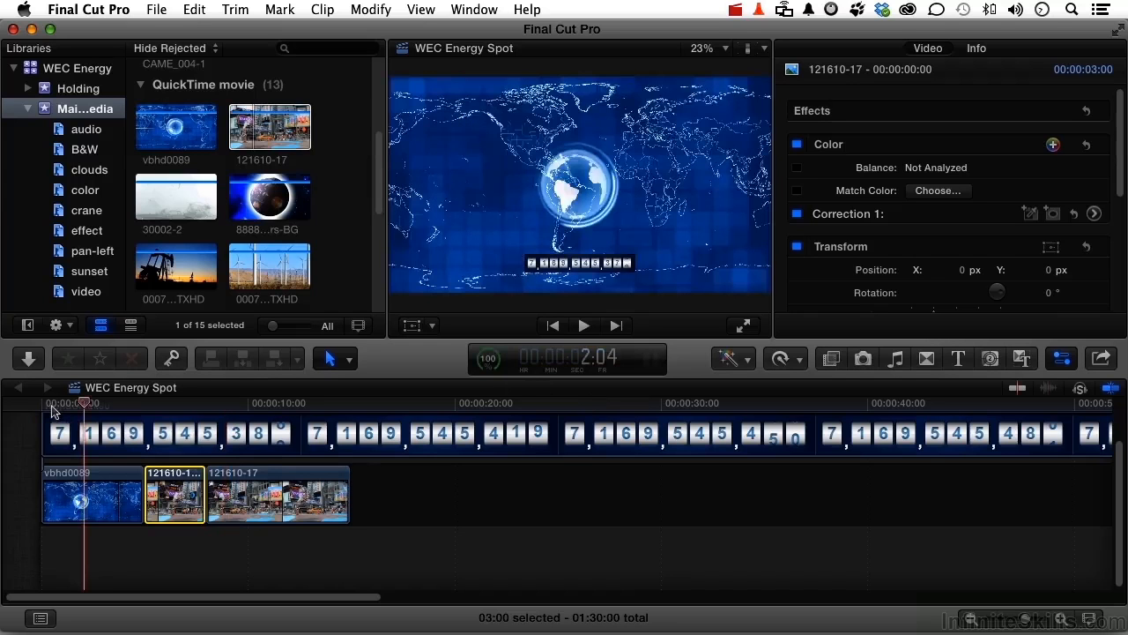
click(50, 405)
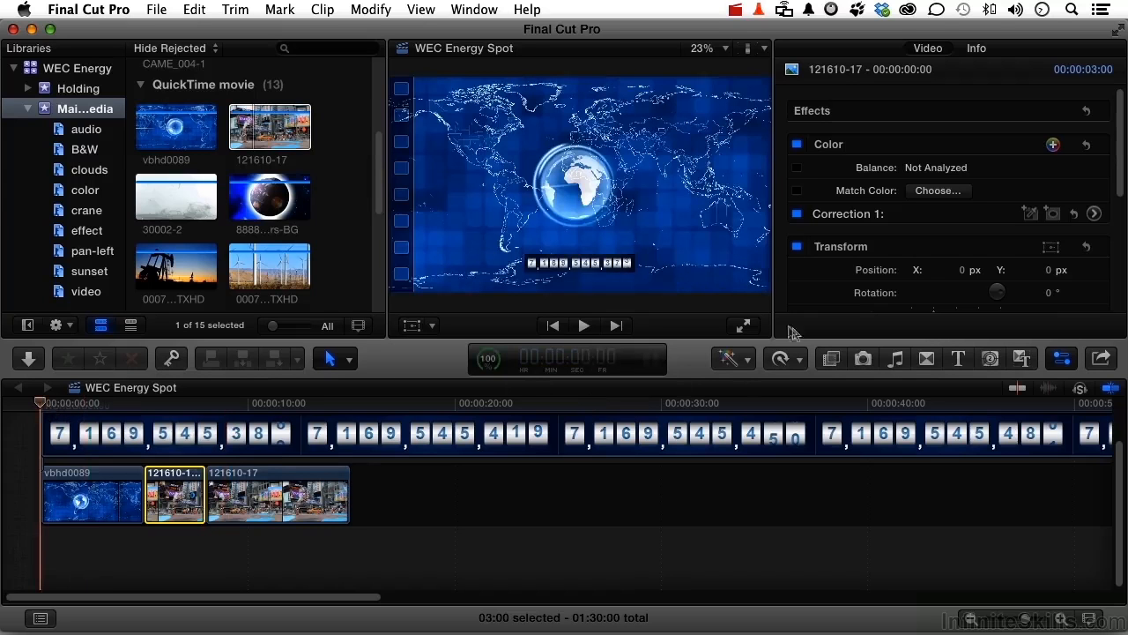
click(744, 327)
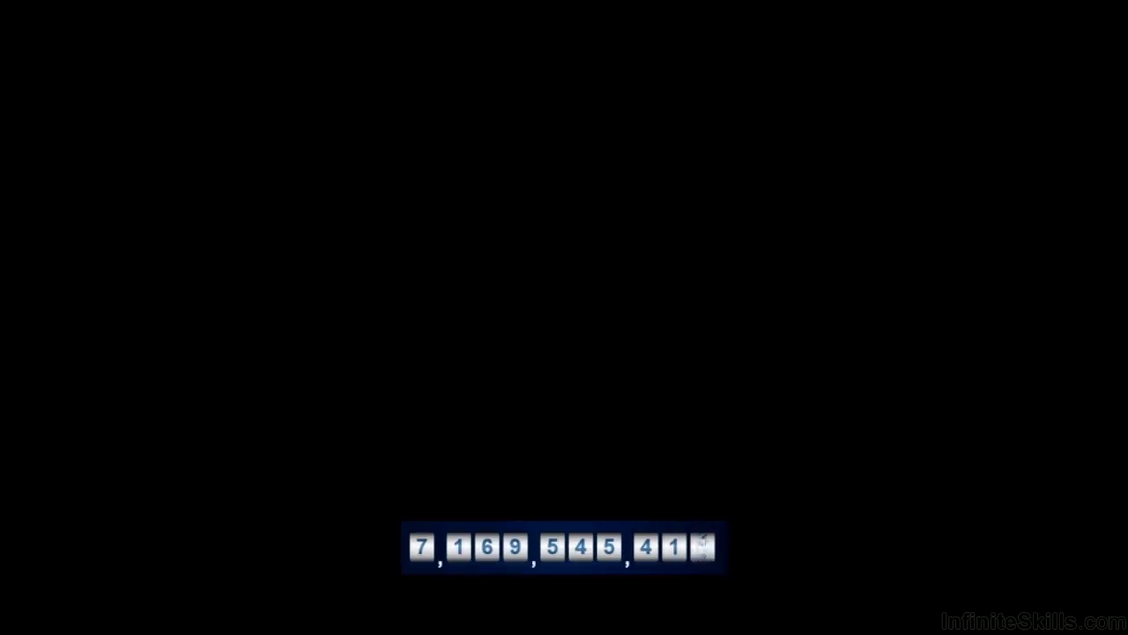
key(Escape)
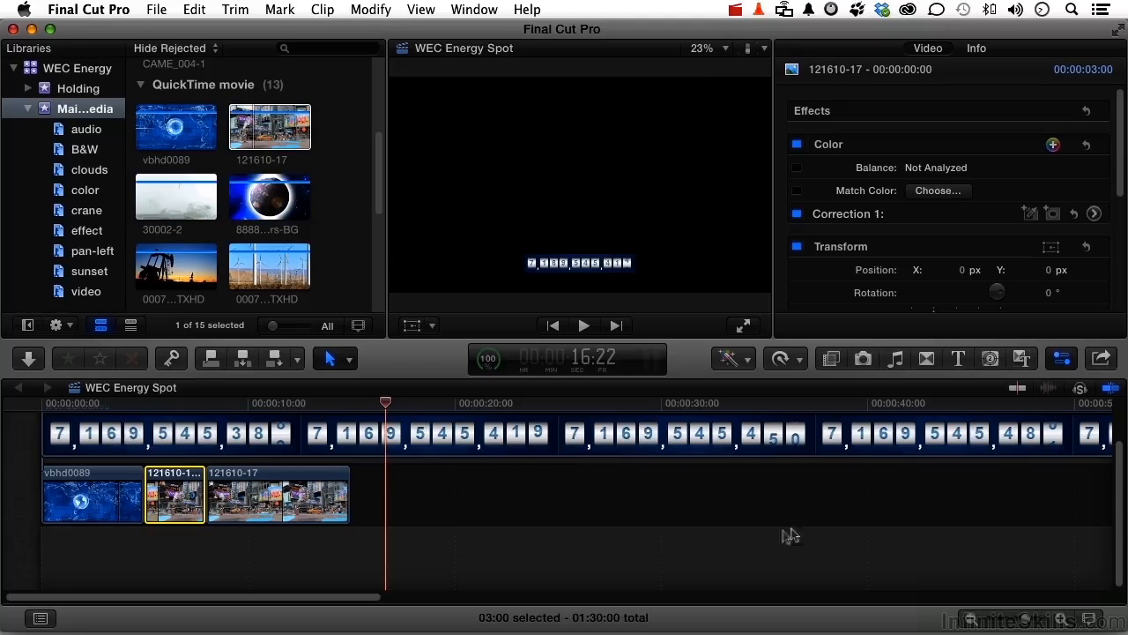
Apply the Black & White effect to the freeze frame and play the sequence full screen from the start.
click(831, 359)
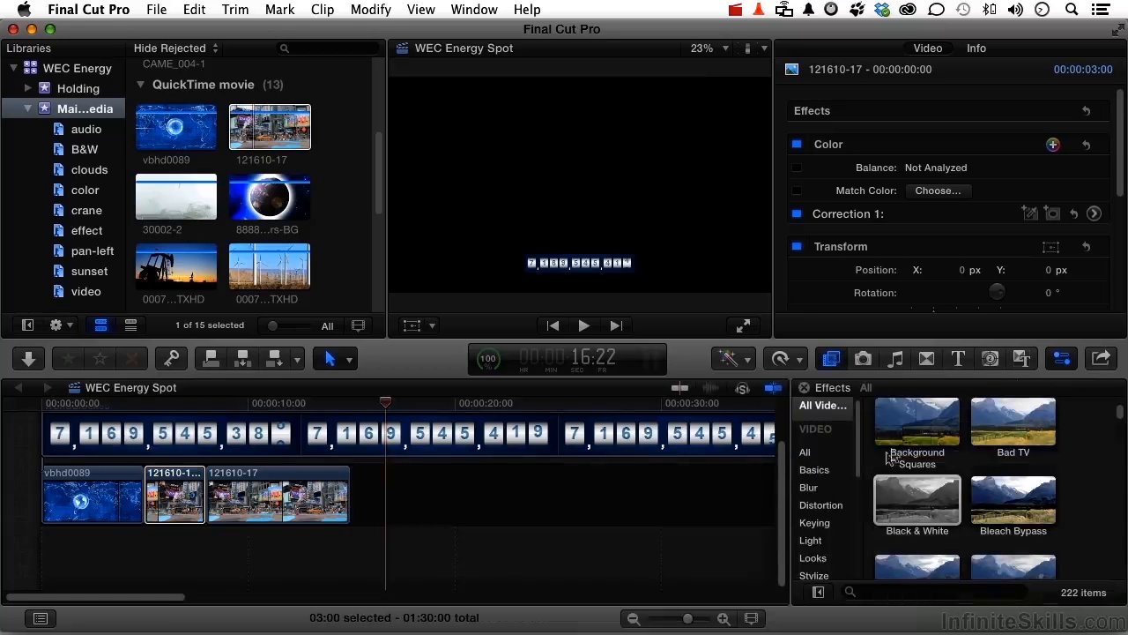
click(916, 501)
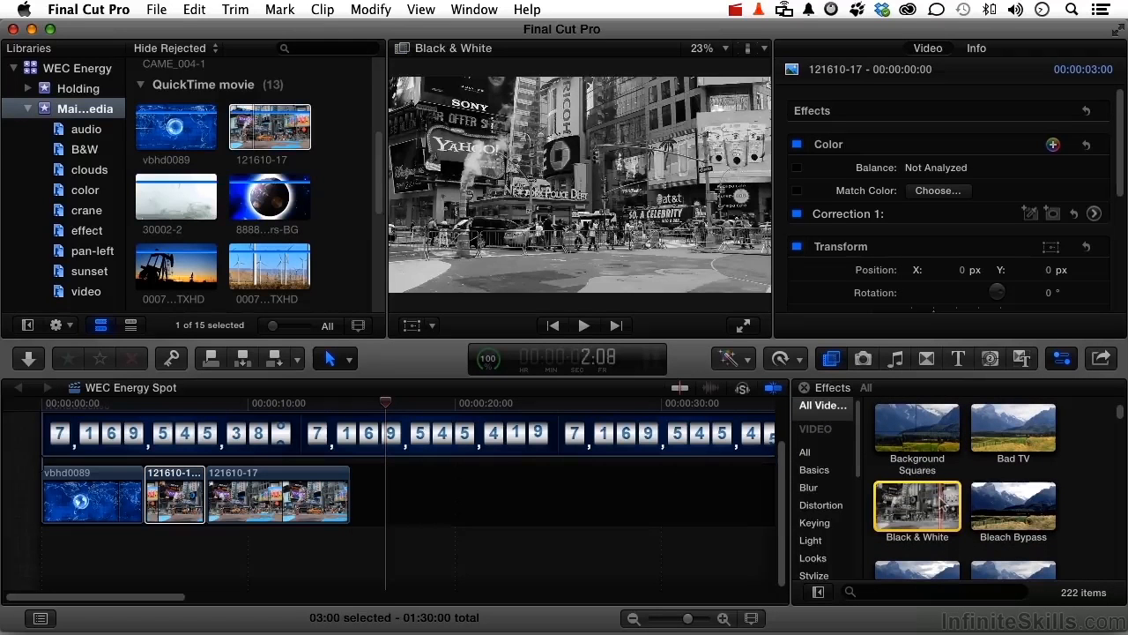
drag(916, 500, 179, 493)
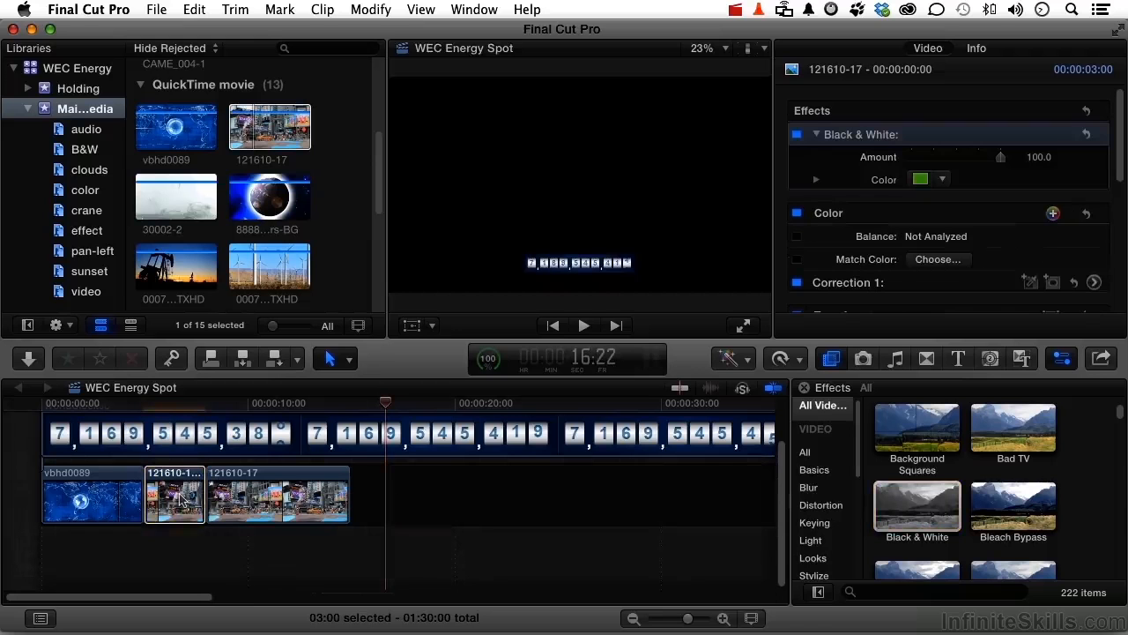
key(Home)
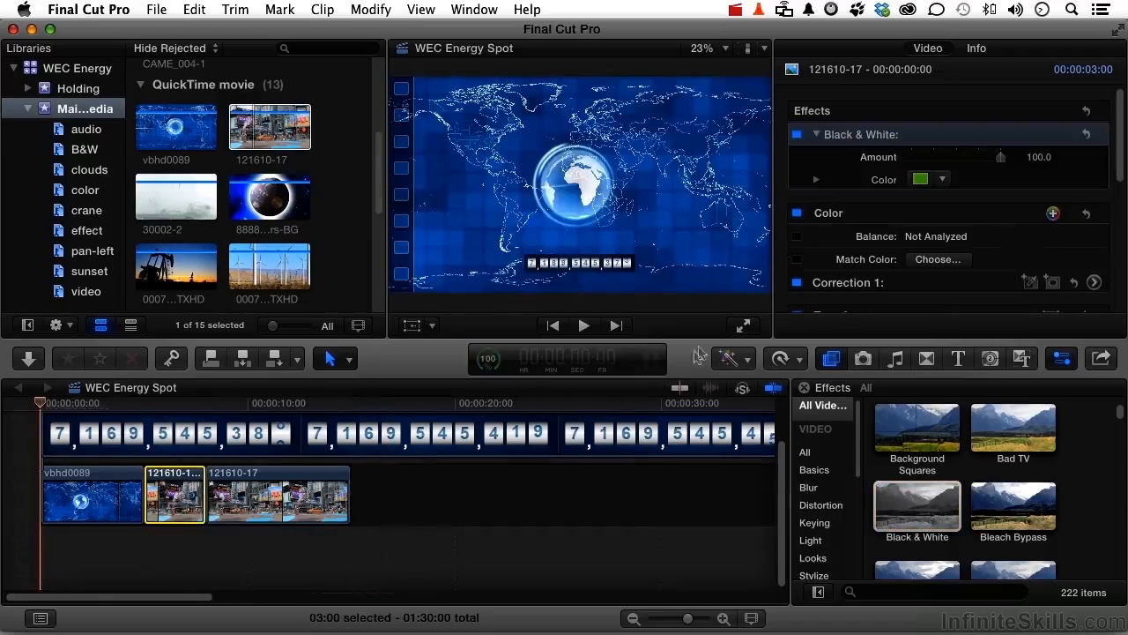
click(742, 327)
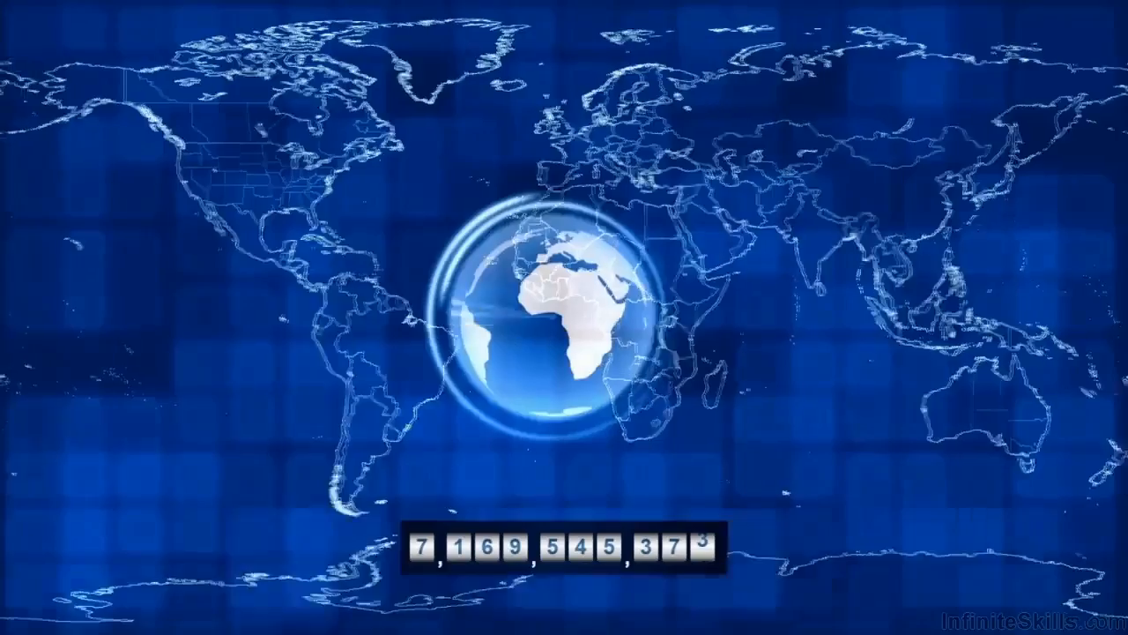